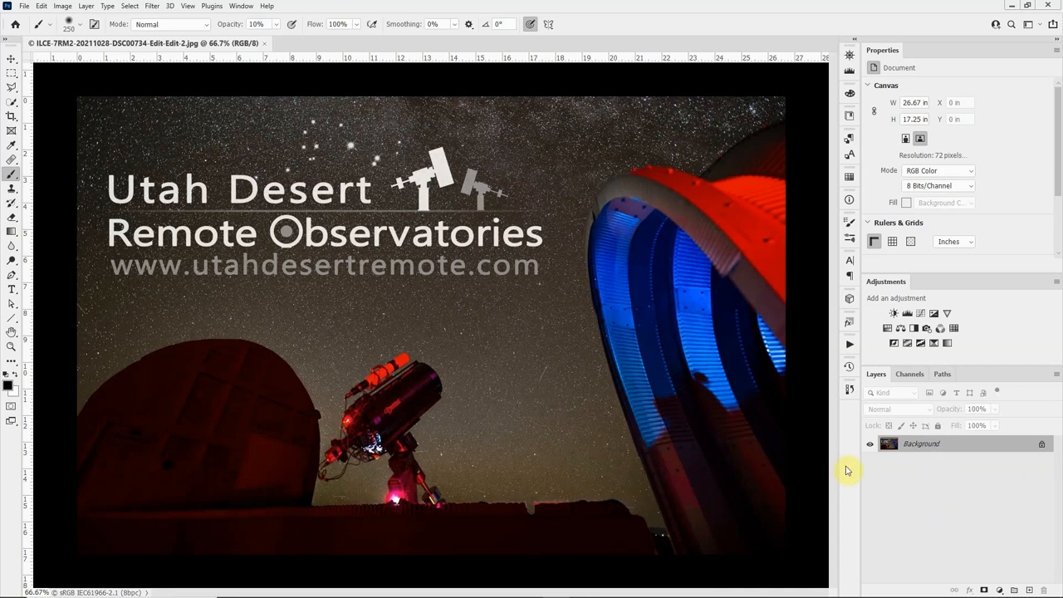
Step: Load the Seagull Blue, Seagull Green, Seagull Red and Seagull Stars files into one layer stack without auto-alignment
left_click(25, 7)
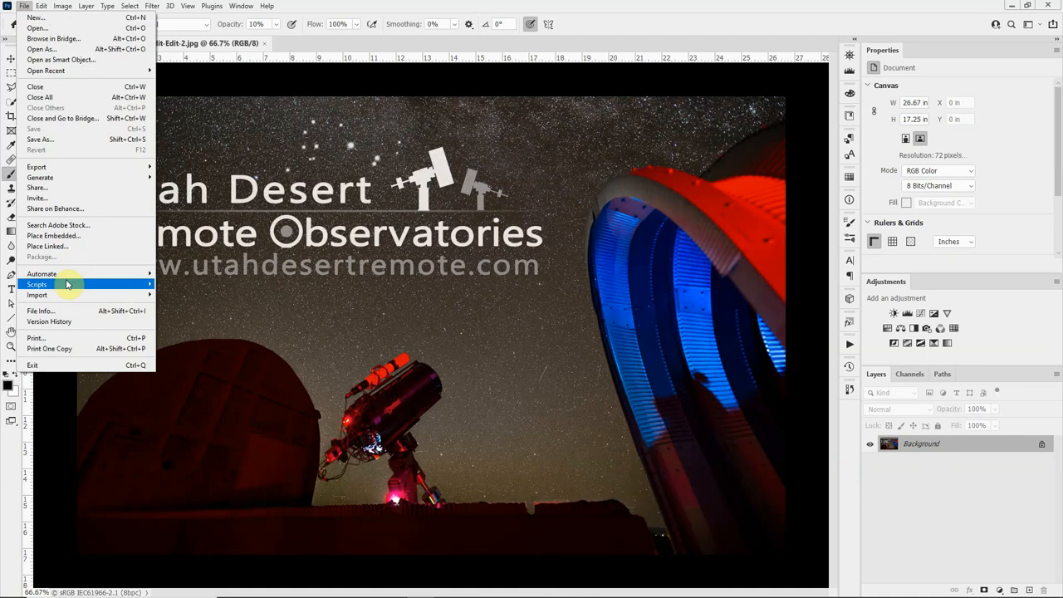
mouse_move(68, 284)
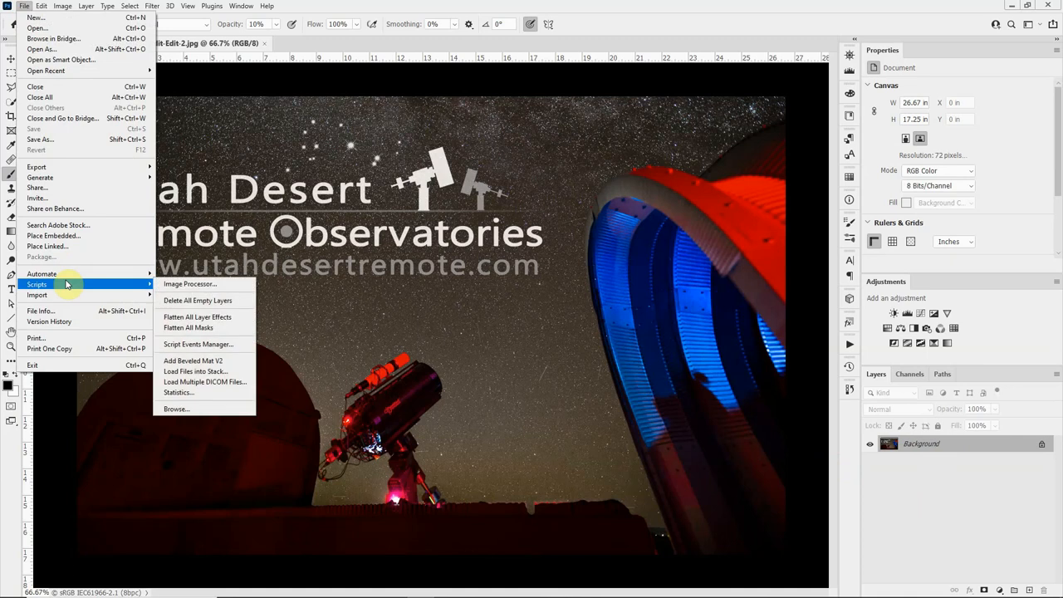
left_click(209, 372)
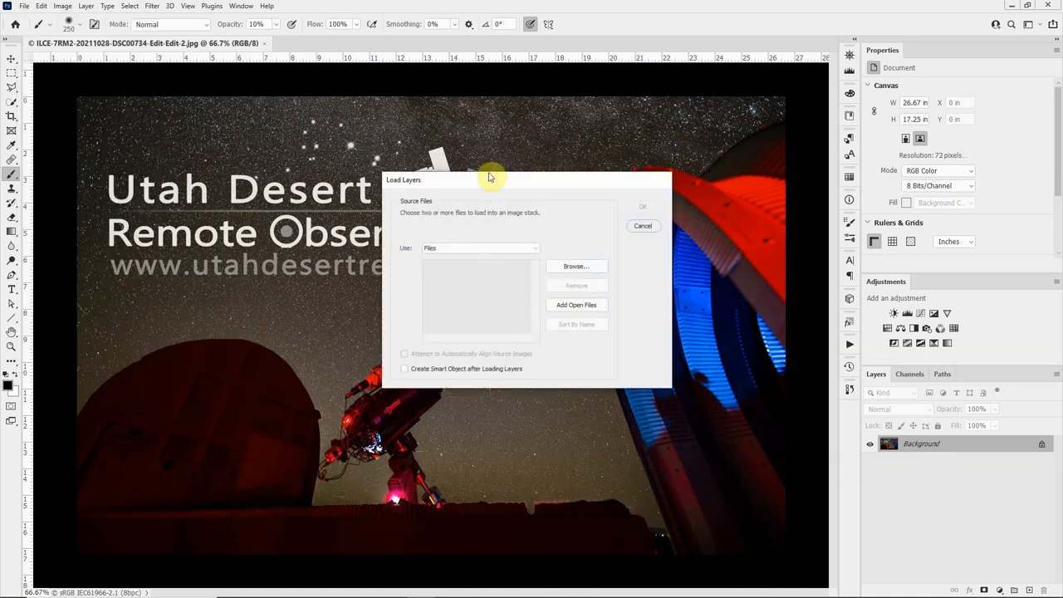
left_click(576, 267)
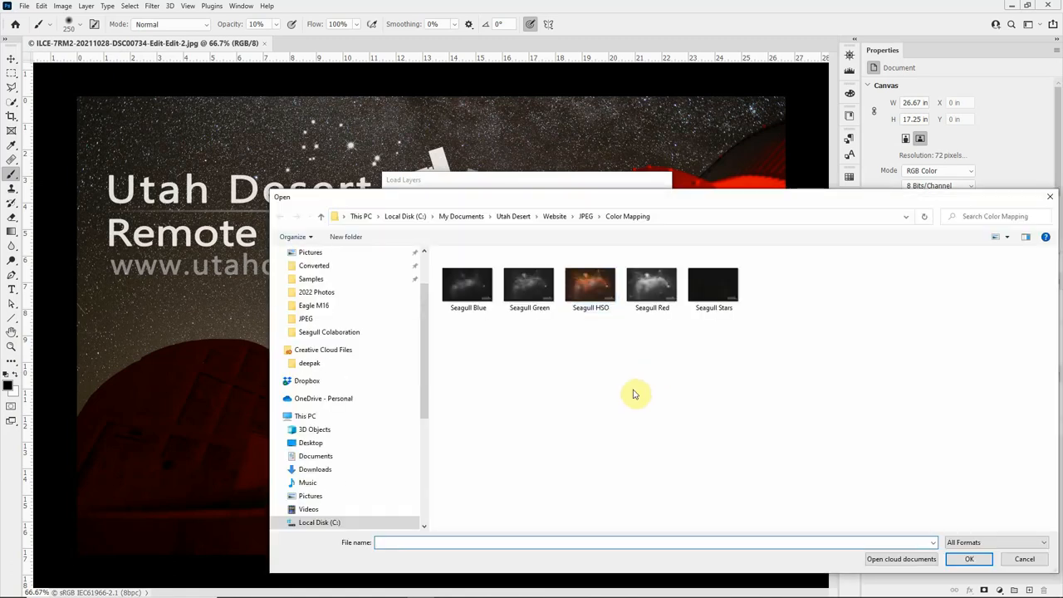
left_click(468, 289)
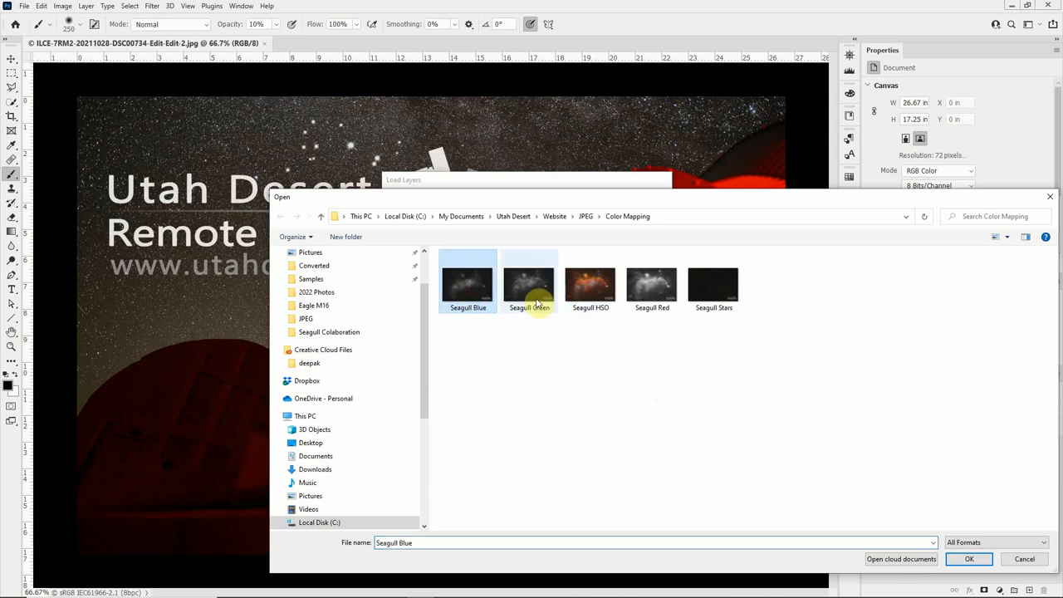
left_click(536, 299, "ctrl")
left_click(649, 292, "ctrl")
left_click(708, 286, "ctrl")
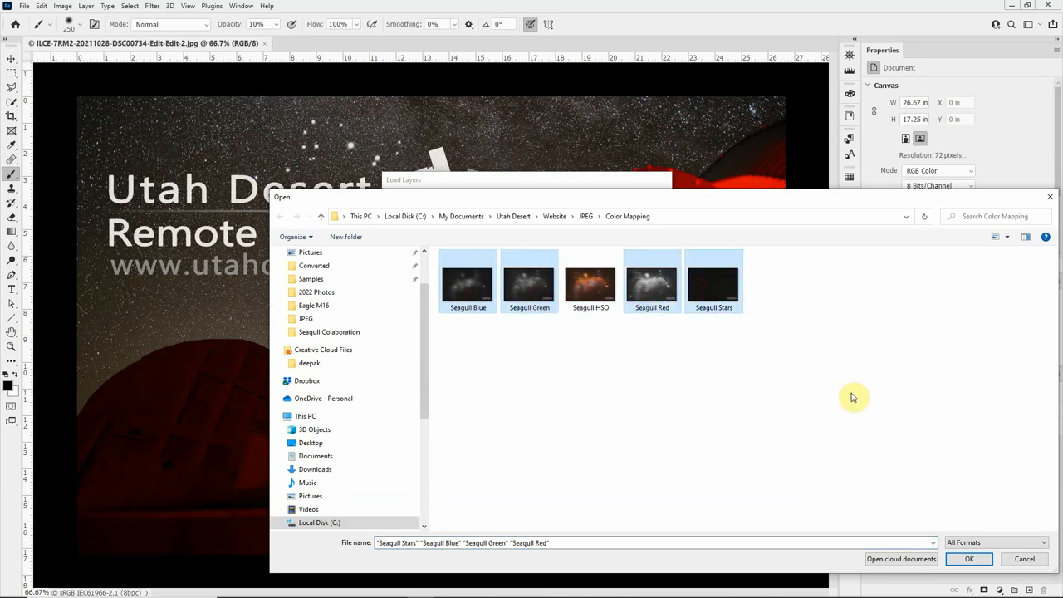
left_click(969, 559)
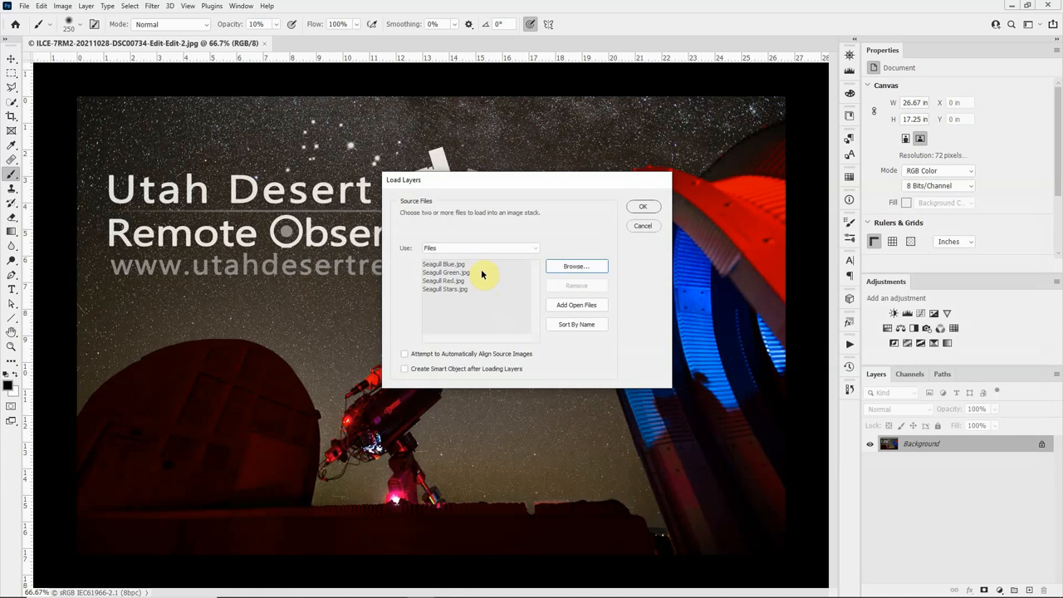
left_click(642, 207)
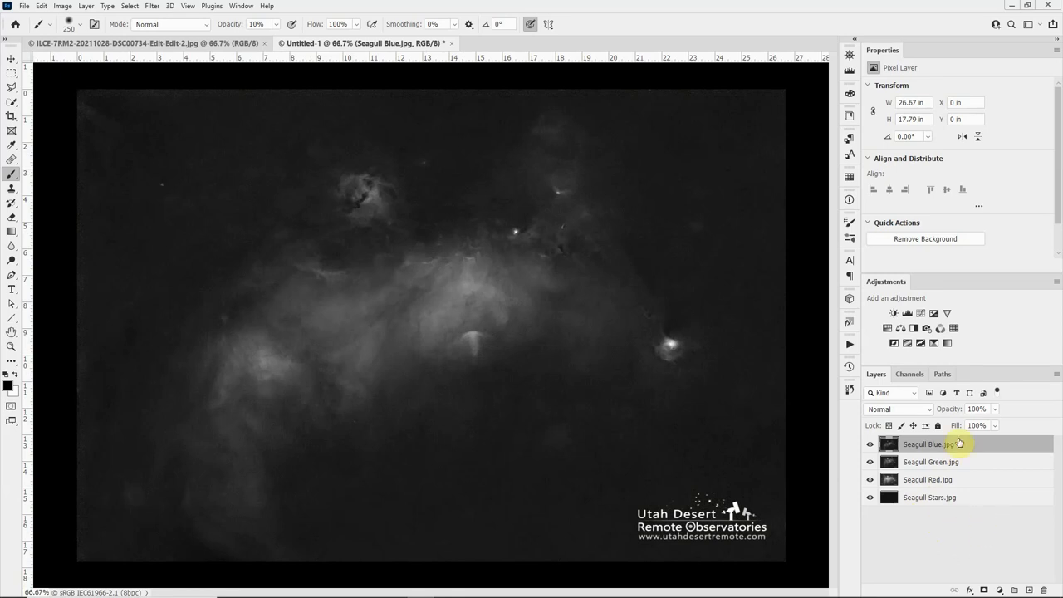
Step: Move the Seagull Stars layer to the top of the layer stack and hide it
left_click(977, 498)
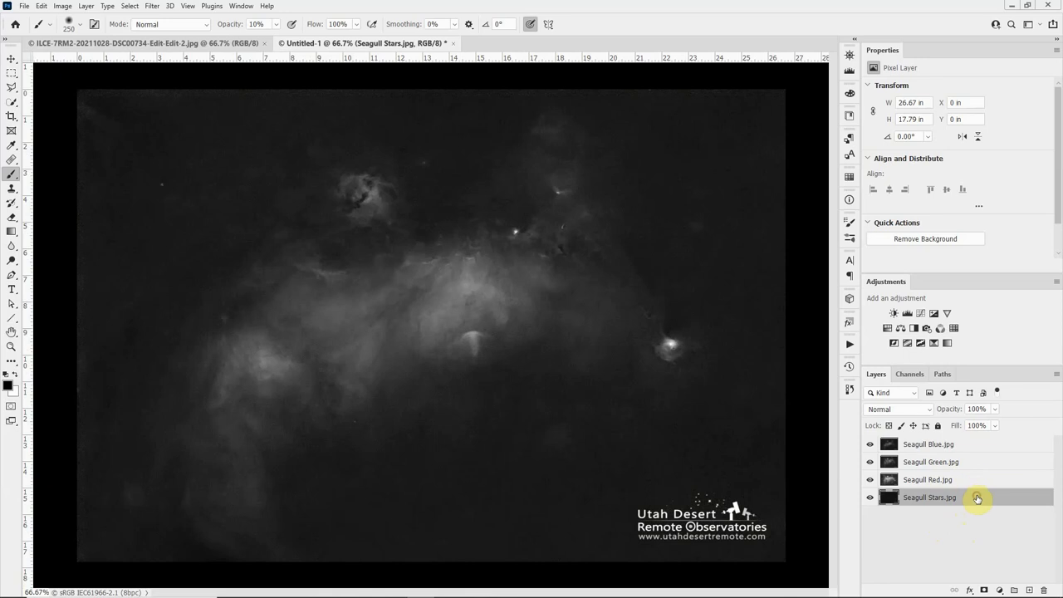
left_click_drag(976, 498, 973, 436)
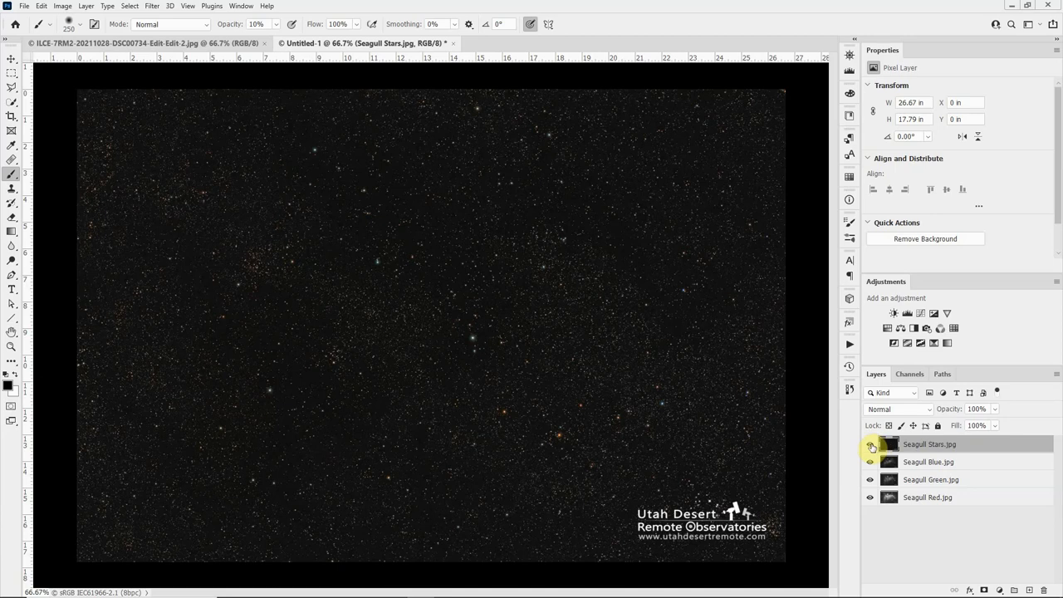
left_click(871, 446)
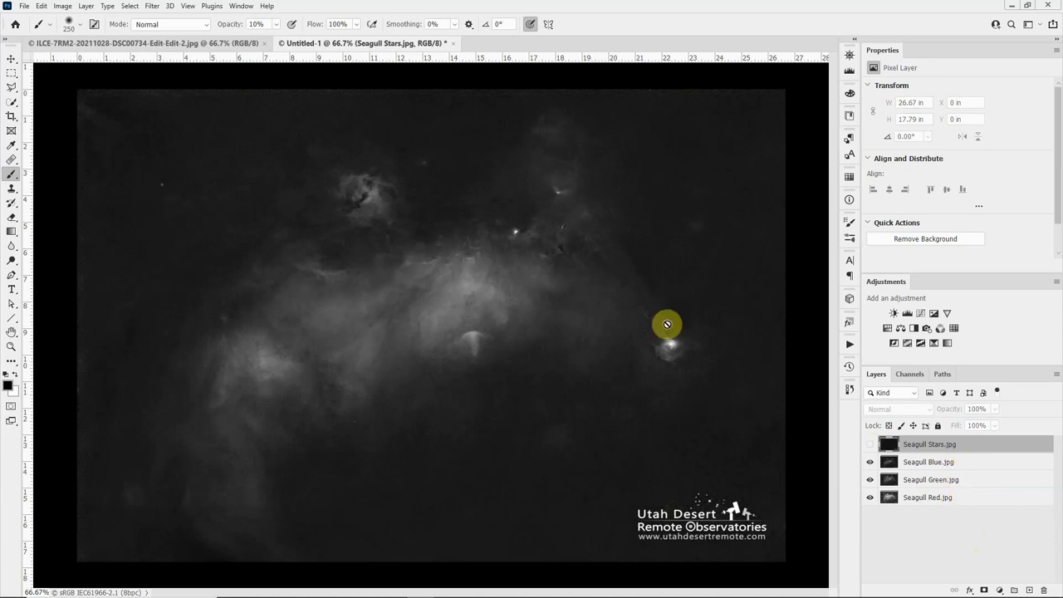
left_click(64, 7)
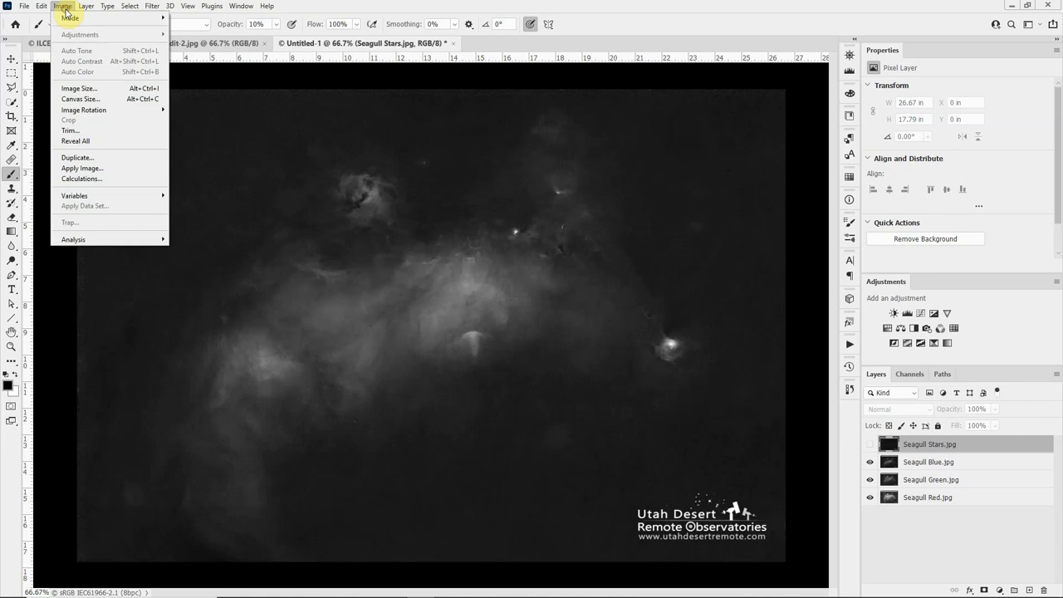
mouse_move(71, 21)
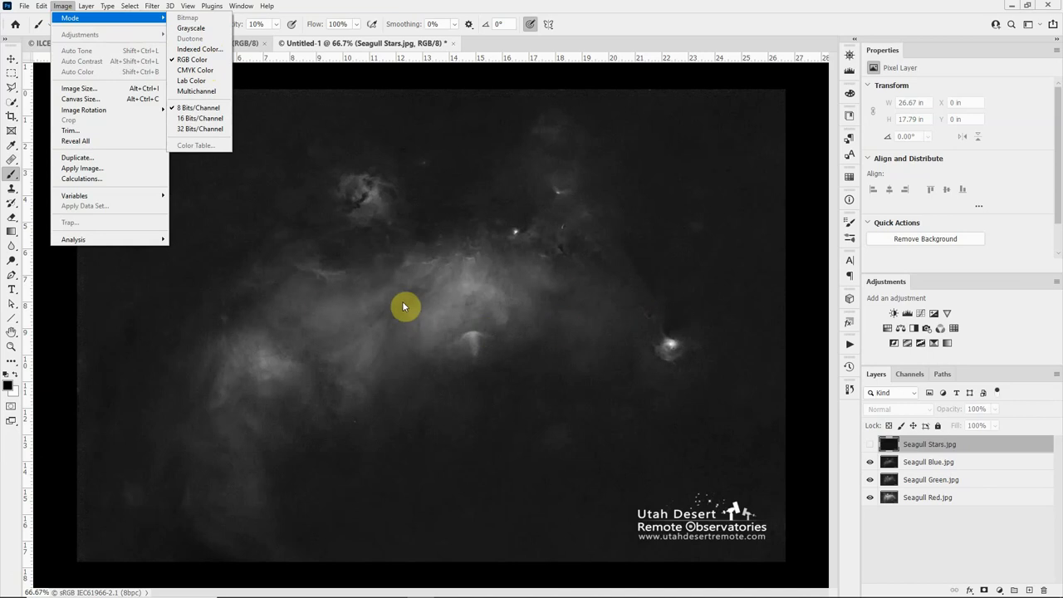
left_click(554, 79)
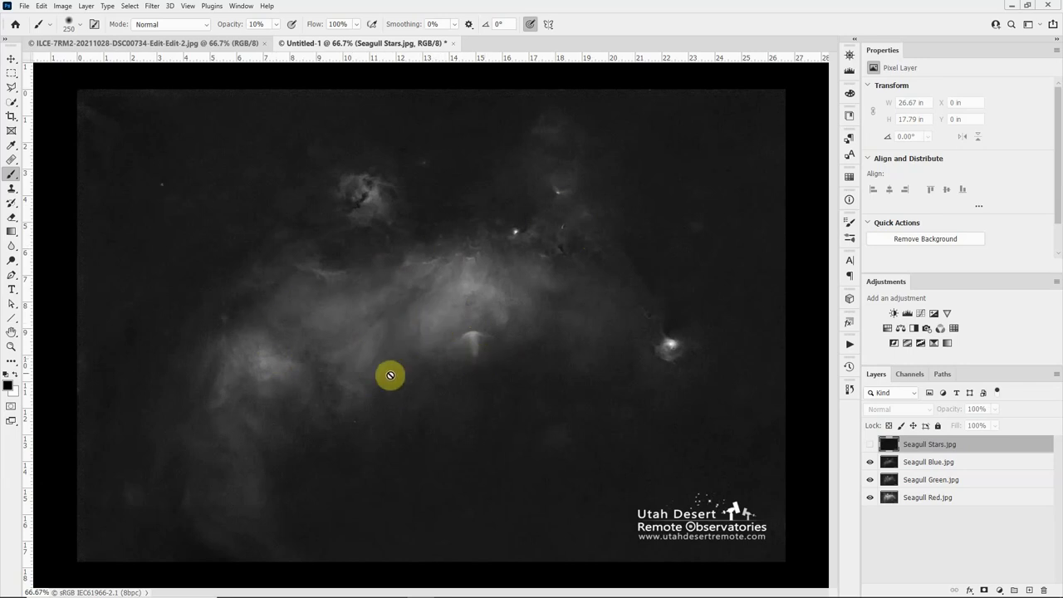
Step: Restrict the Seagull Blue layer to the blue channel in its blending options by excluding R and G
left_click(947, 465)
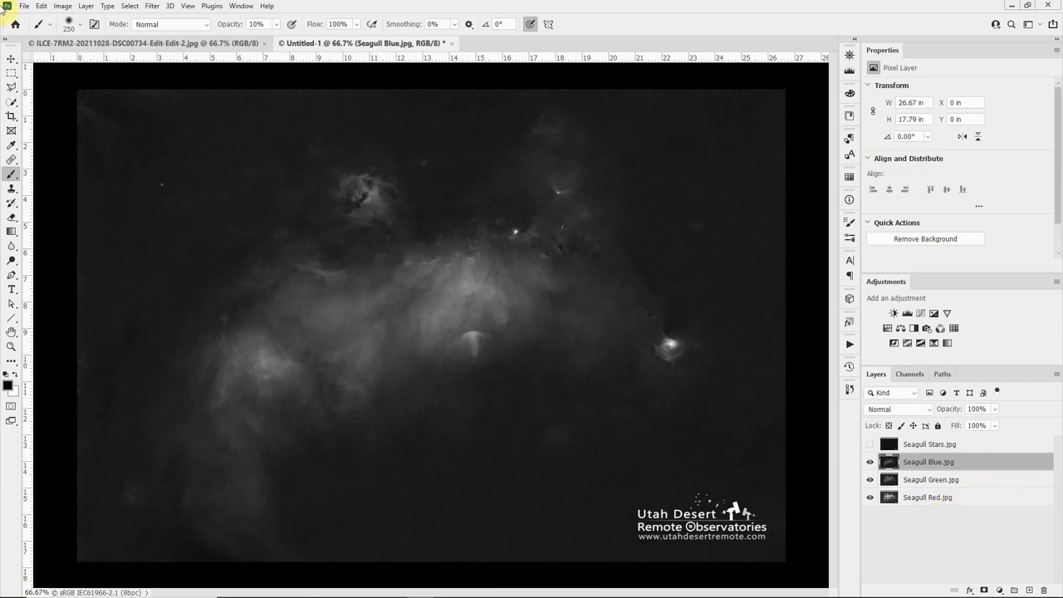
left_click(86, 6)
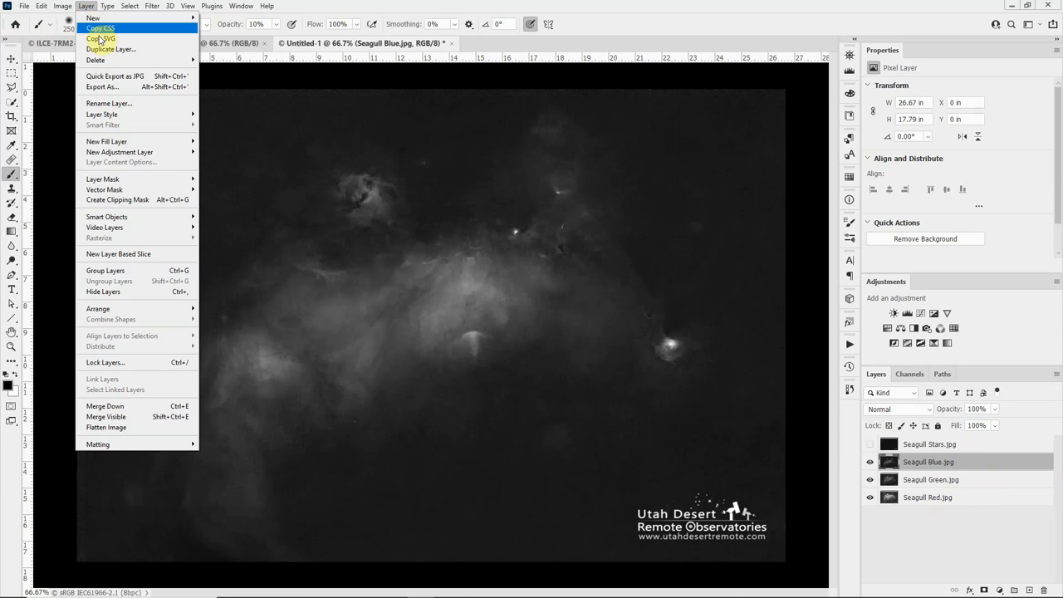
mouse_move(129, 116)
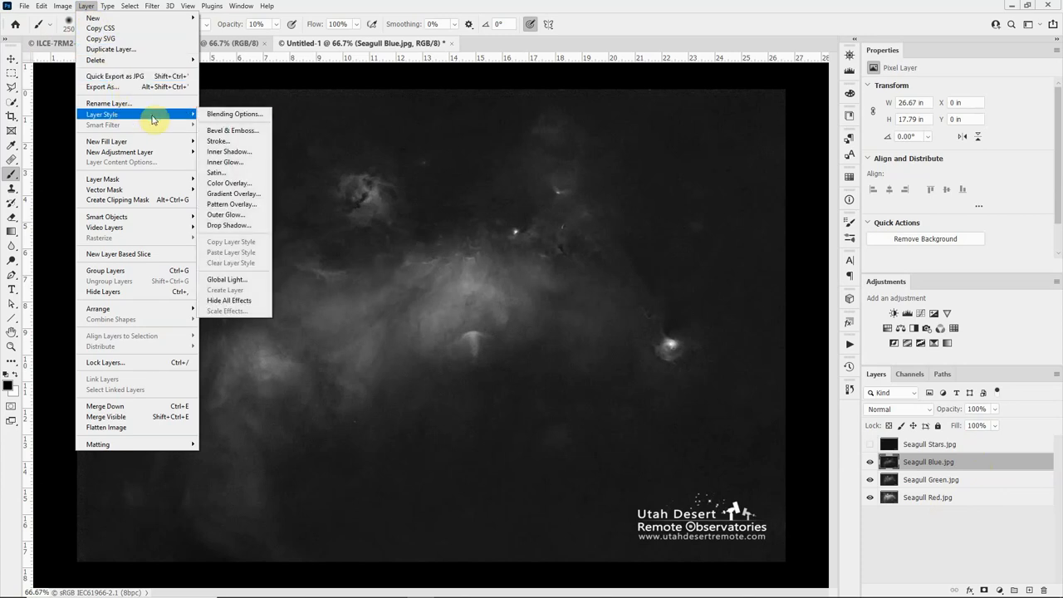
left_click(224, 116)
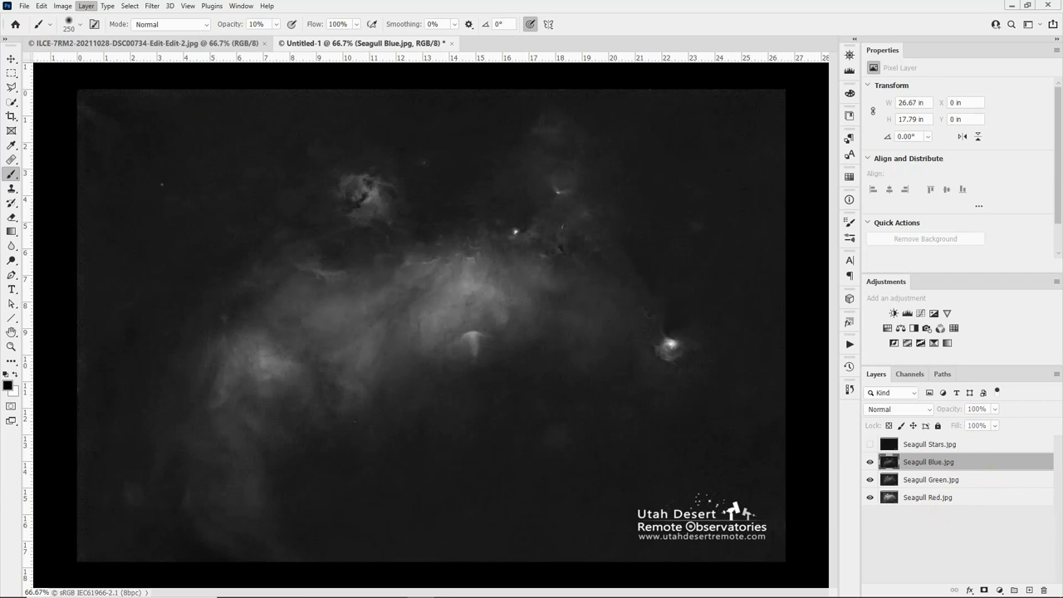
left_click_drag(515, 187, 543, 166)
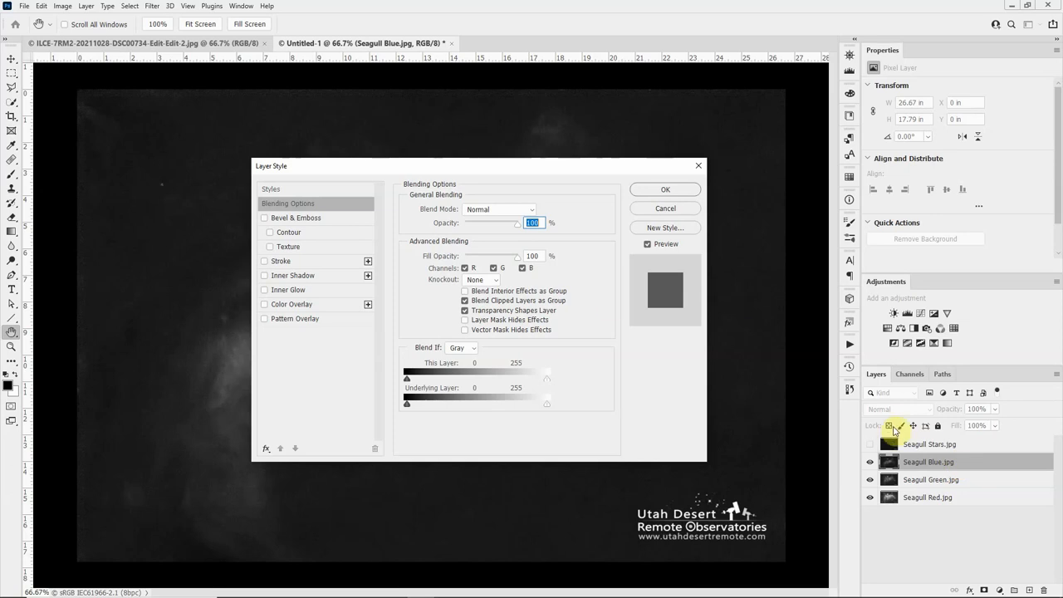
left_click(491, 269)
left_click(464, 268)
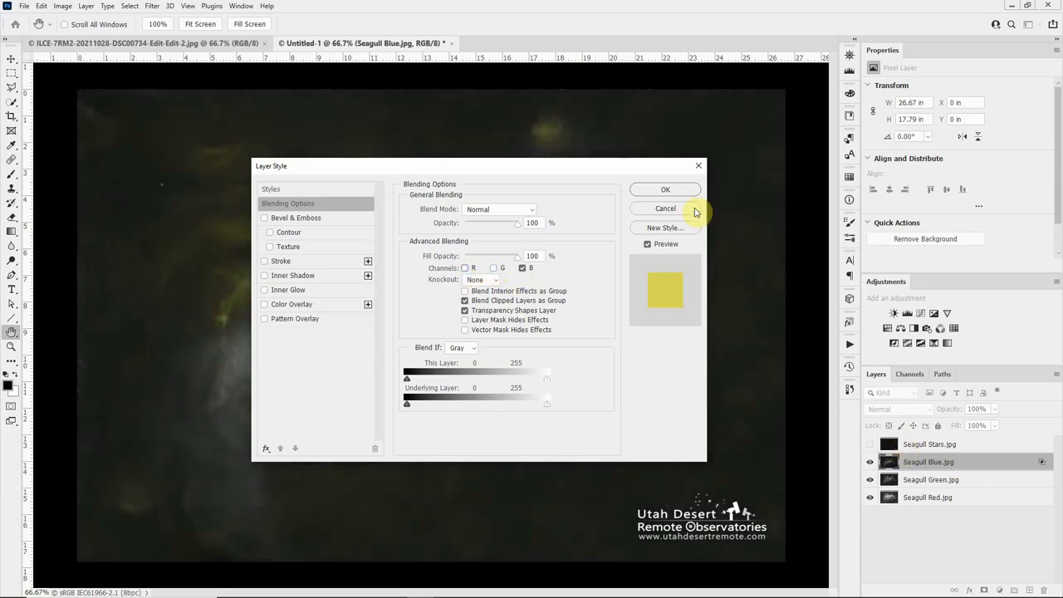
left_click(665, 190)
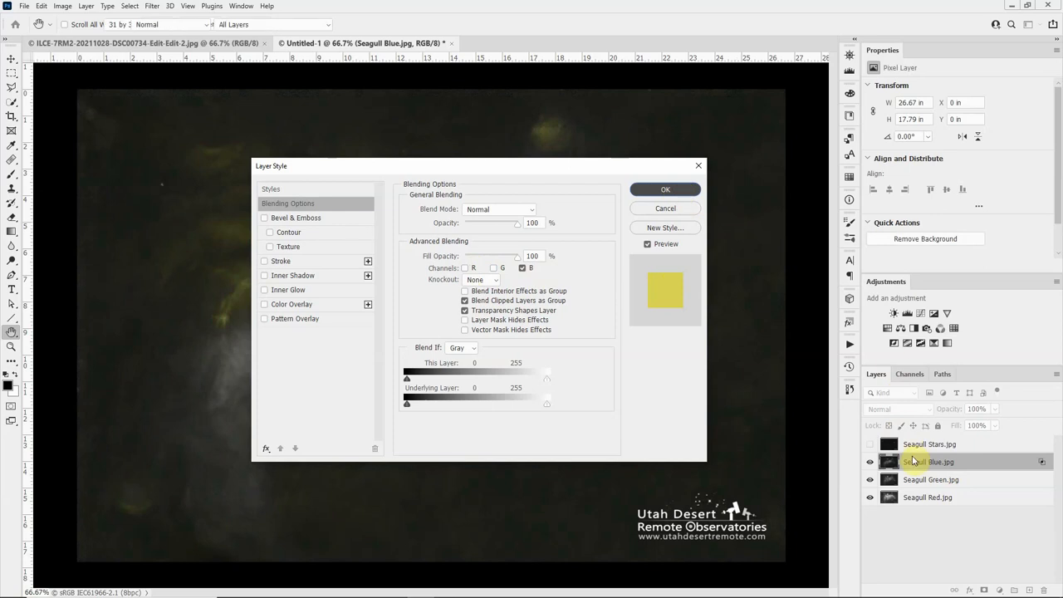
left_click(914, 467)
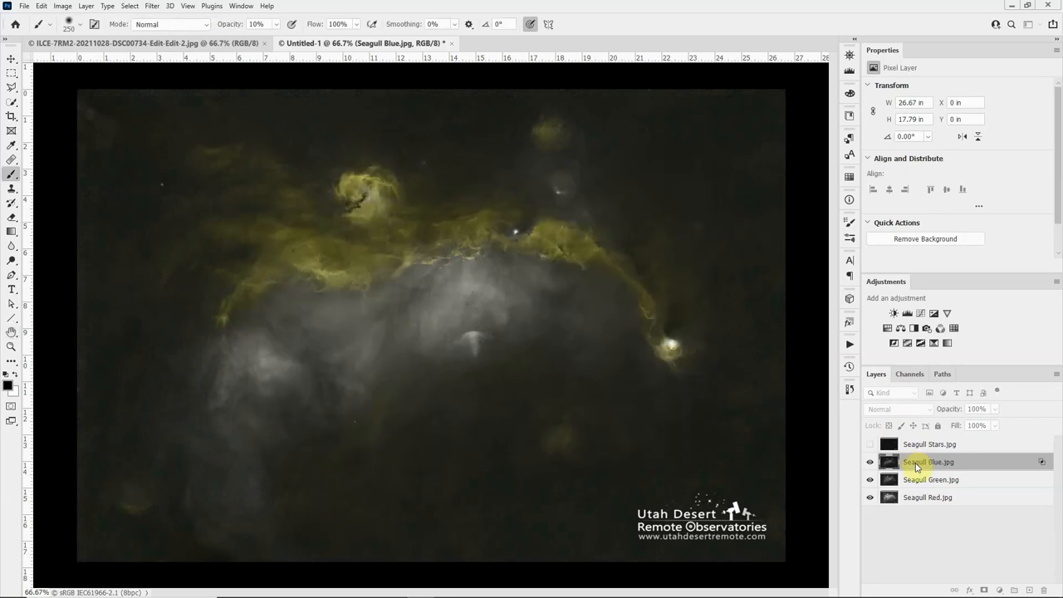
Step: Restrict the Seagull Green layer to the green channel in its blending options by excluding R and B
left_click(969, 485)
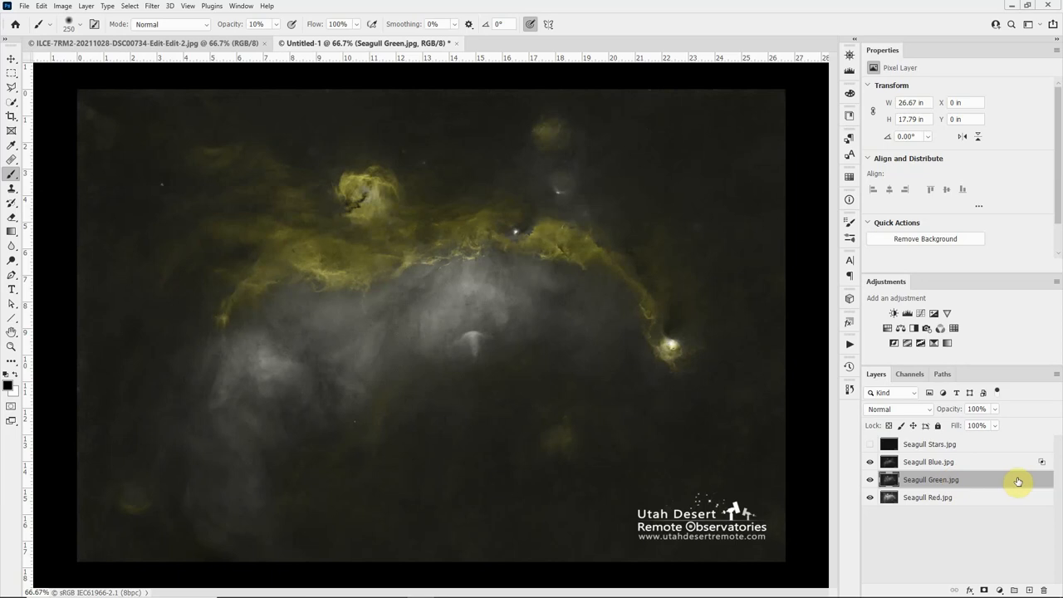
double_click(1018, 482)
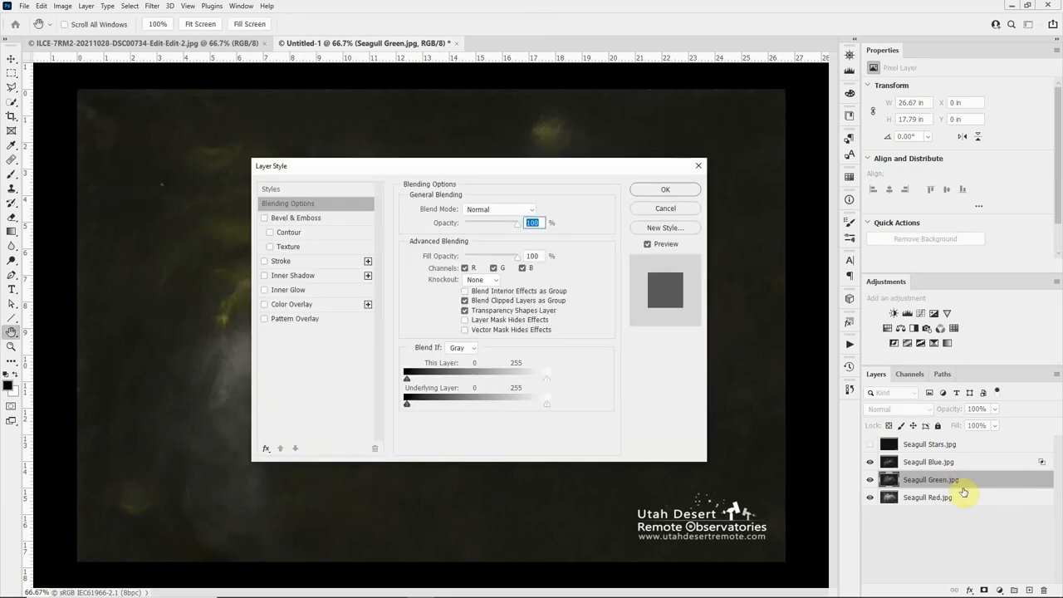
left_click(463, 268)
left_click(523, 268)
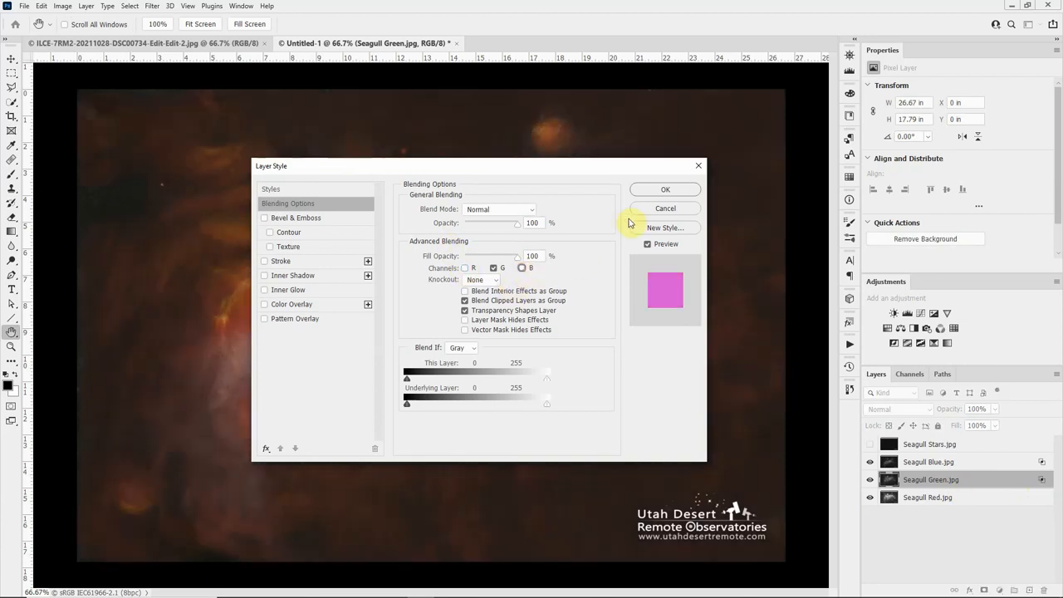
left_click(649, 189)
key("b")
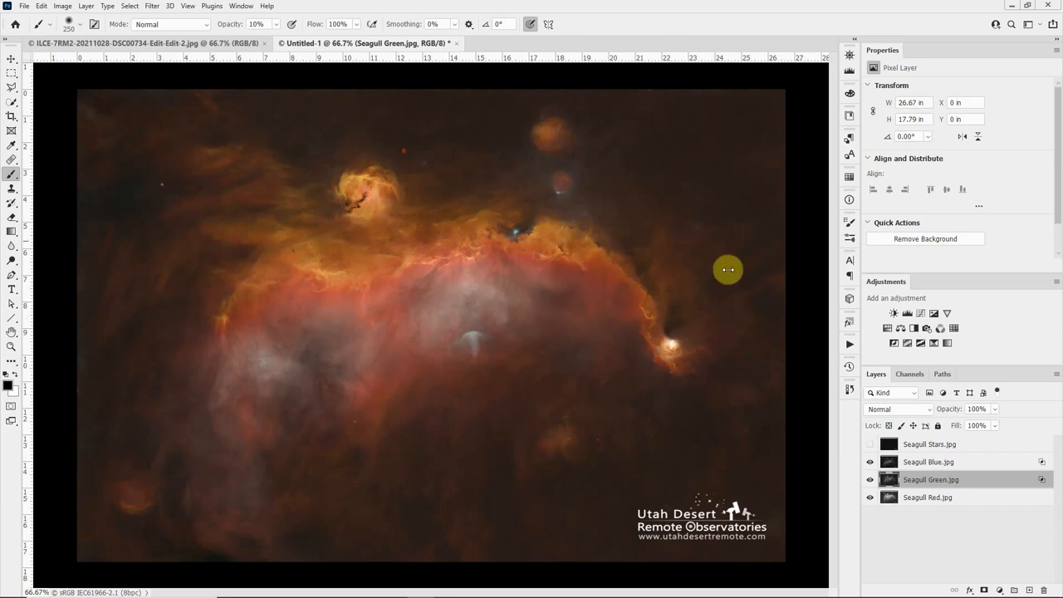
Step: Show the Seagull Stars layer and set its blend mode to Lighten
left_click(975, 447)
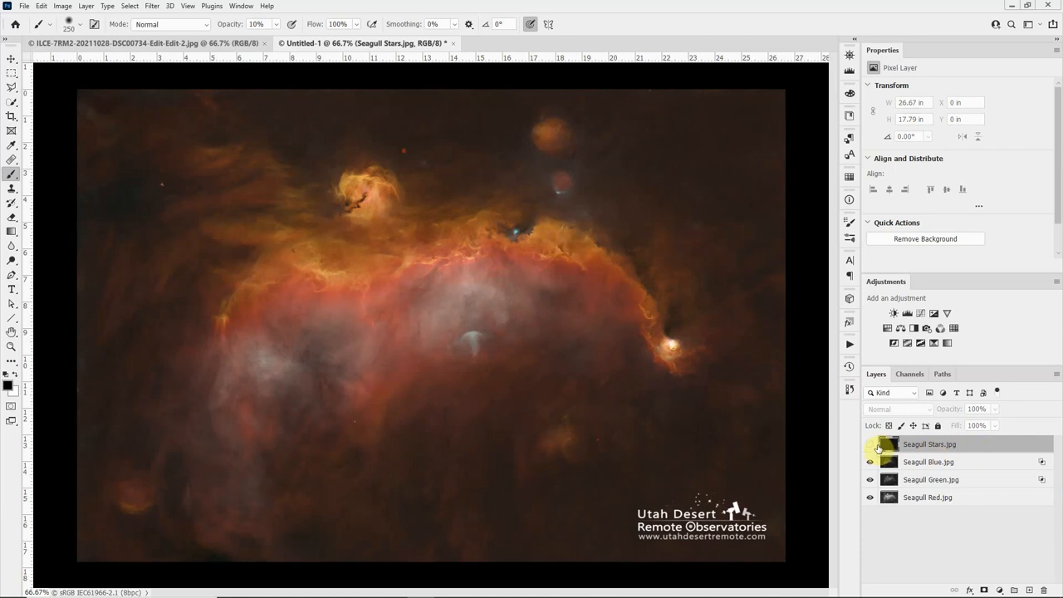
left_click(871, 445)
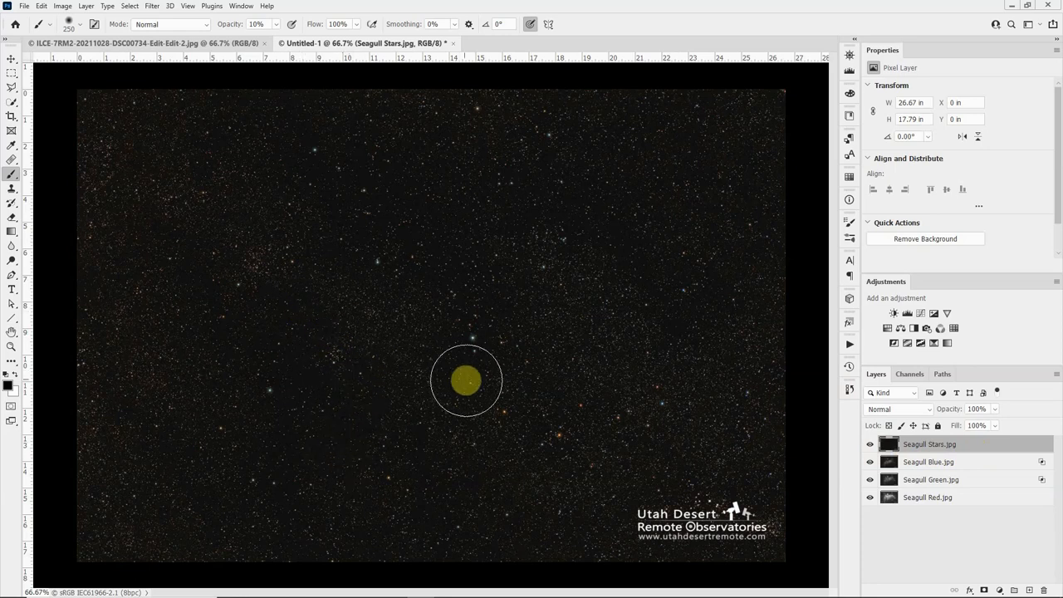
left_click(915, 410)
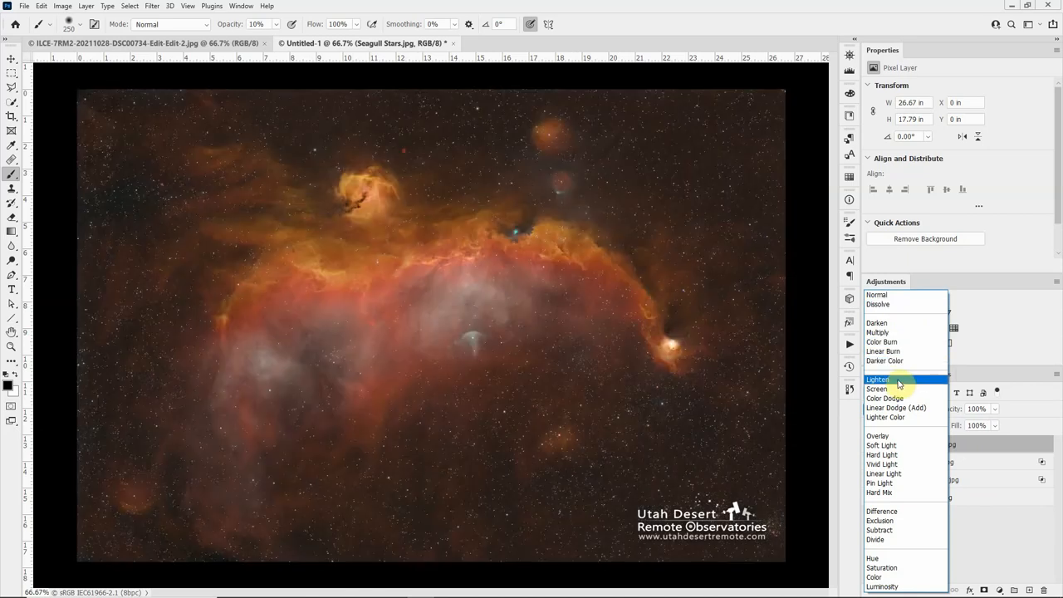
left_click(898, 381)
Step: Examine the nebula close up with the Seagull Stars layer hidden and shown to compare the blended stars
left_click_drag(384, 190, 387, 195)
scroll(382, 200, "up", 5)
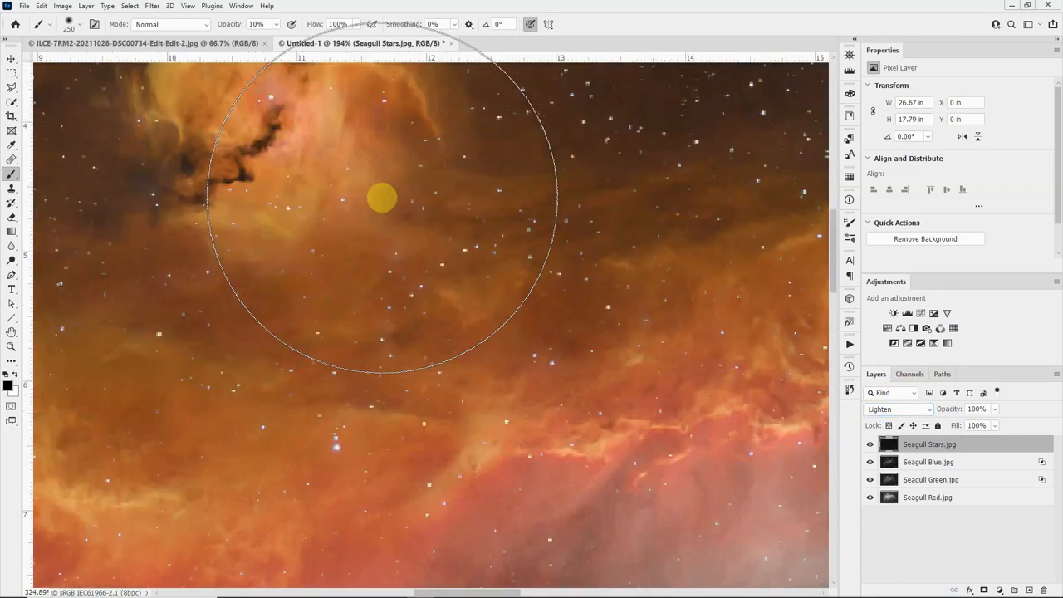
scroll(382, 197, "up", 1)
left_click(870, 444)
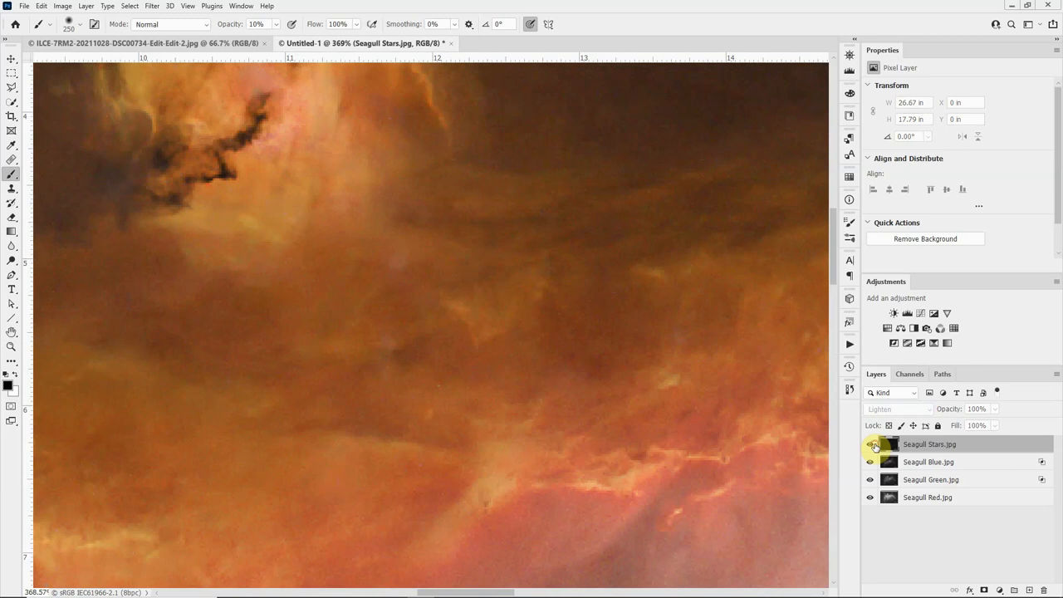
left_click(872, 445)
left_click(872, 445)
left_click(872, 445)
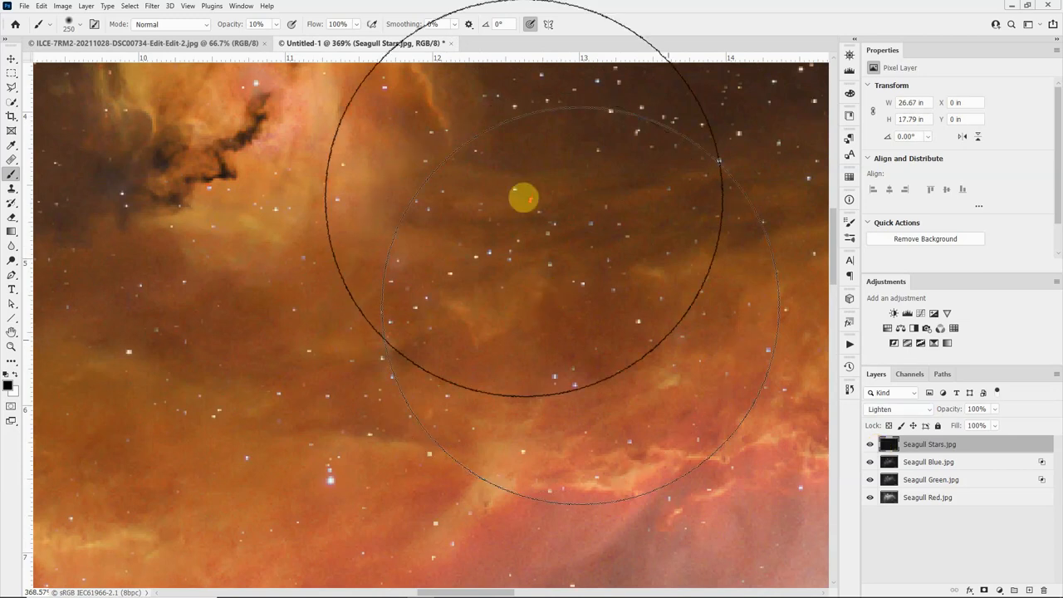
scroll(523, 198, "down", 10)
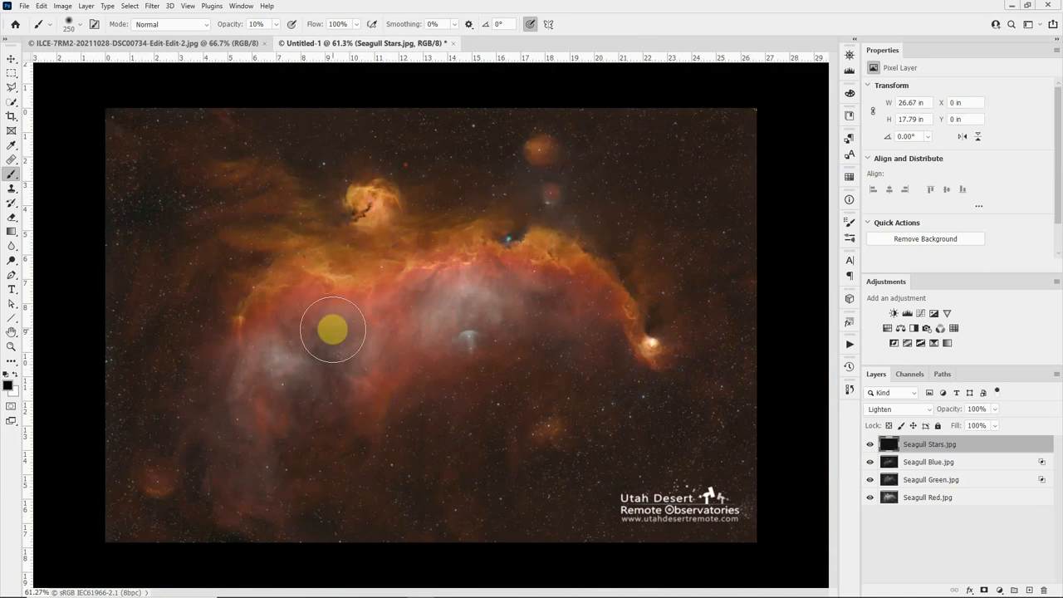
Step: Add a Hue/Saturation adjustment layer directly above the Seagull Blue layer and try shifting its master hue
left_click(927, 465)
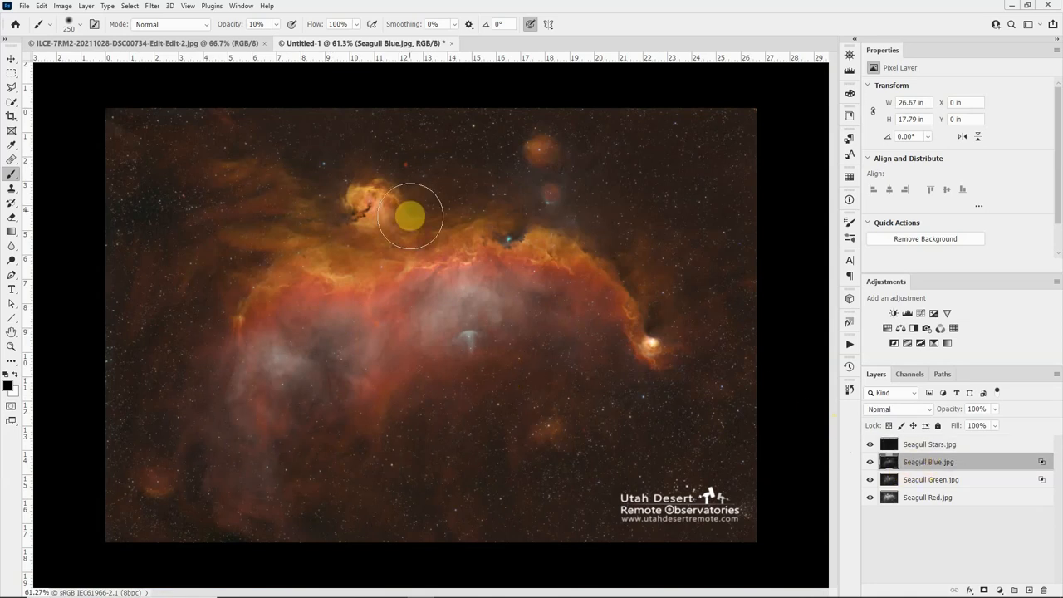
left_click(888, 328)
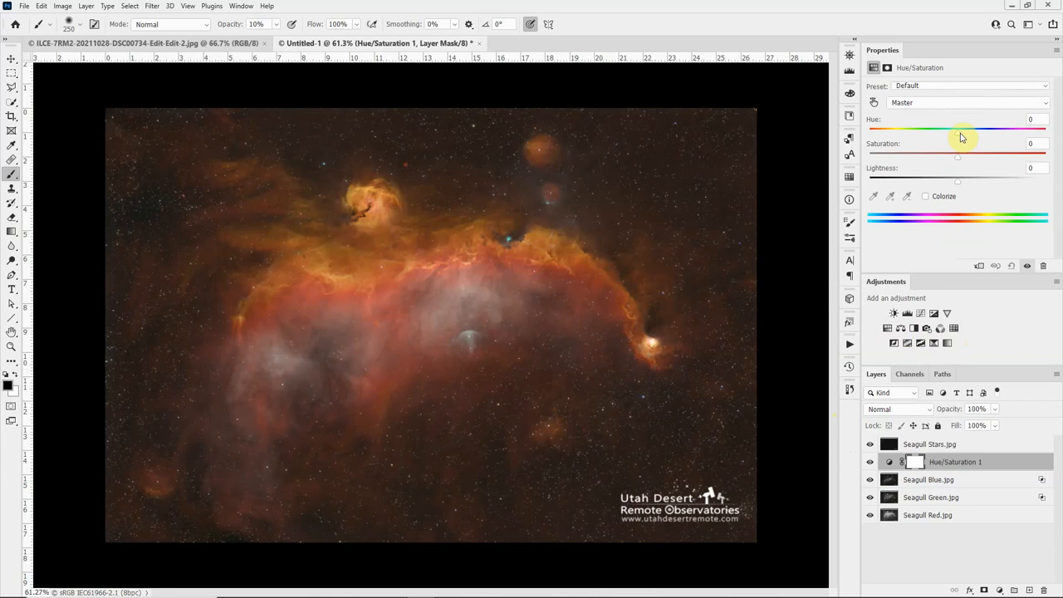
mouse_move(960, 137)
left_mouse_down()
mouse_move(945, 138)
mouse_move(982, 133)
mouse_move(944, 135)
mouse_move(961, 133)
left_mouse_up()
Step: Add a Color Balance adjustment layer with midtones at Cyan-Red +17 and Magenta-Green +16, and hide both adjustment layers
left_click(902, 329)
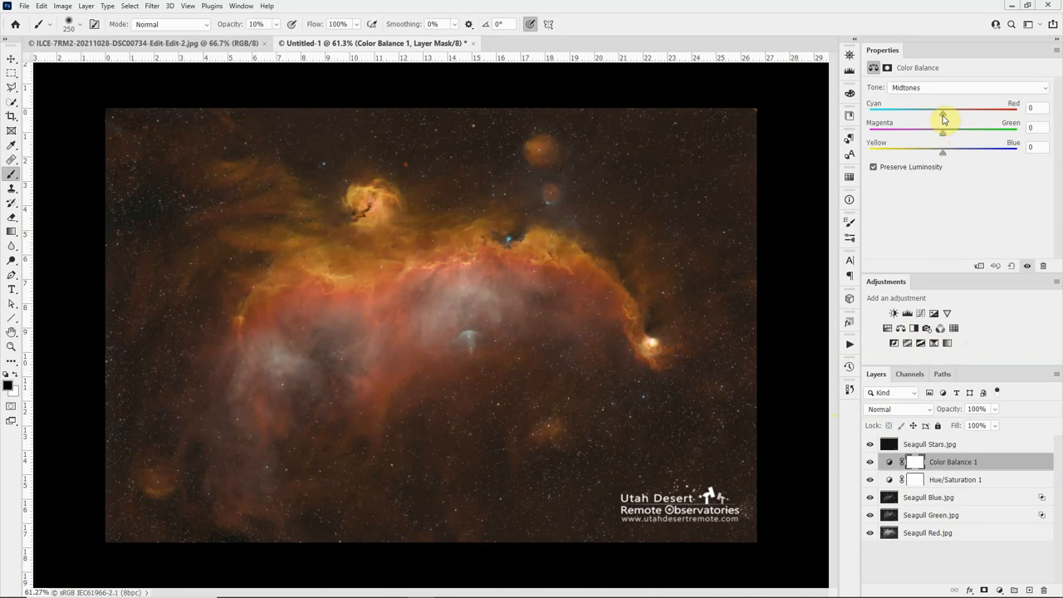
mouse_move(942, 119)
left_mouse_down()
mouse_move(955, 113)
mouse_move(953, 134)
left_mouse_up()
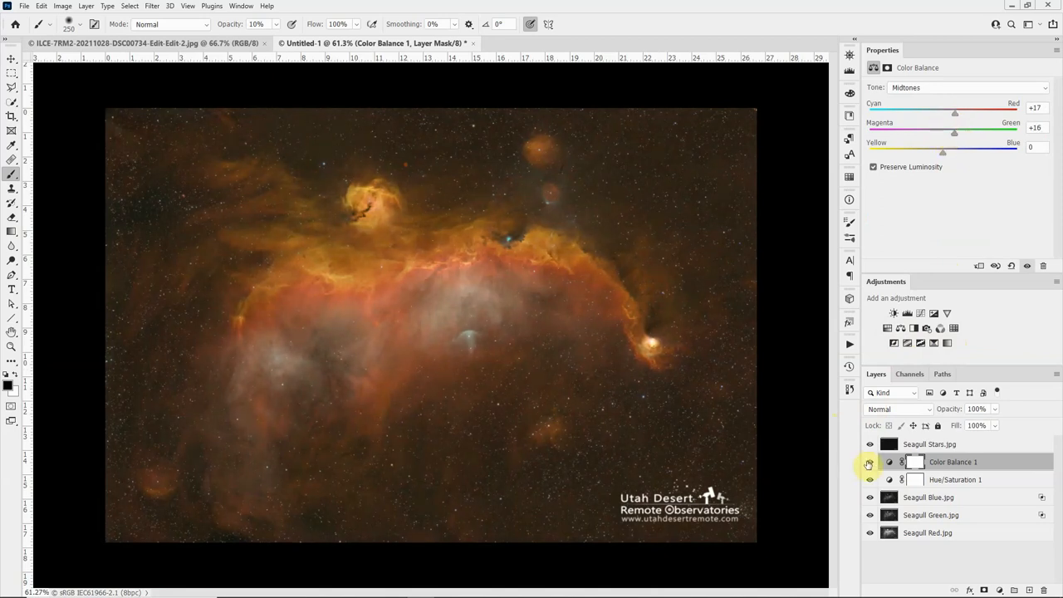
left_click_drag(868, 464, 869, 479)
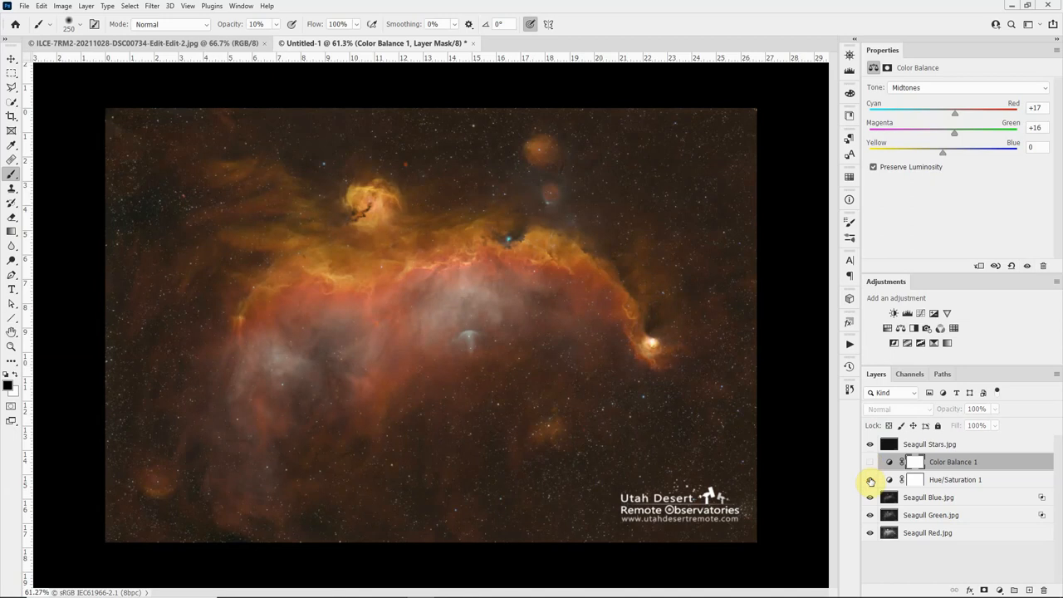
Step: Remap the Seagull Green layer to the red channel in its blending options by including R and excluding G
left_click(963, 502)
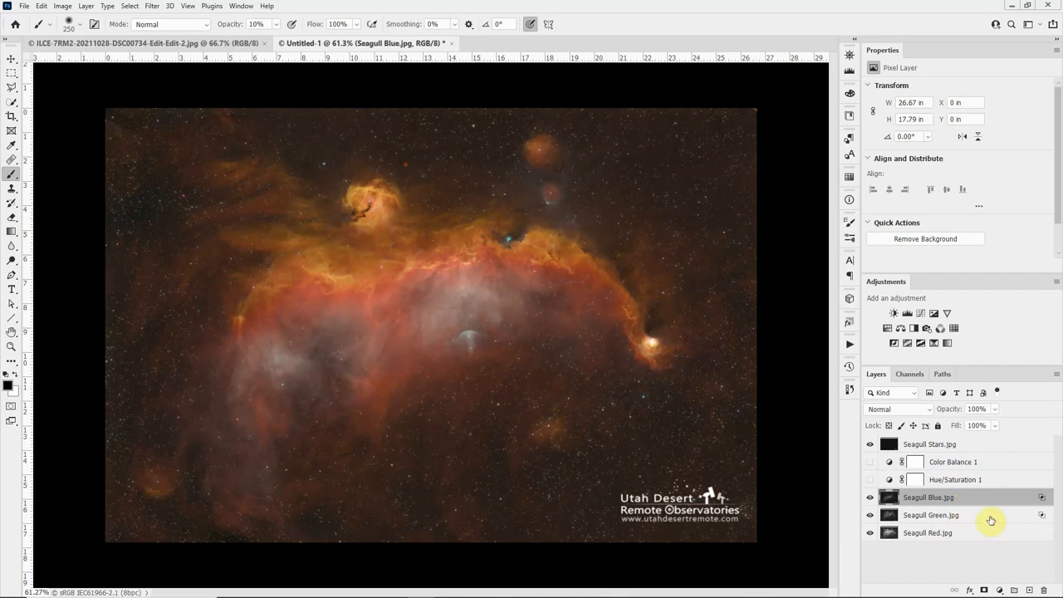
left_click(990, 517)
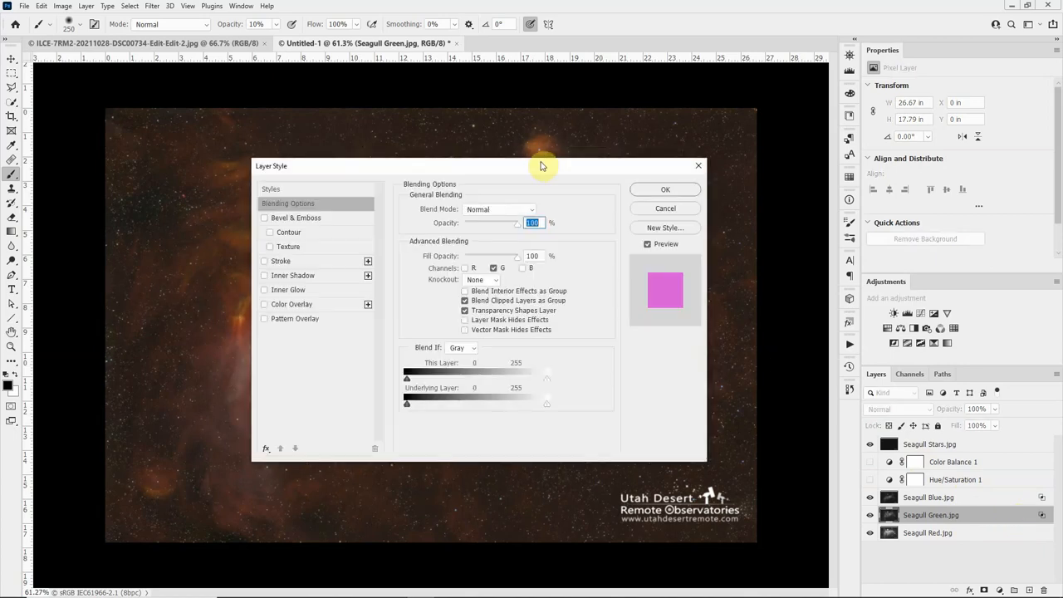
left_click_drag(541, 166, 688, 167)
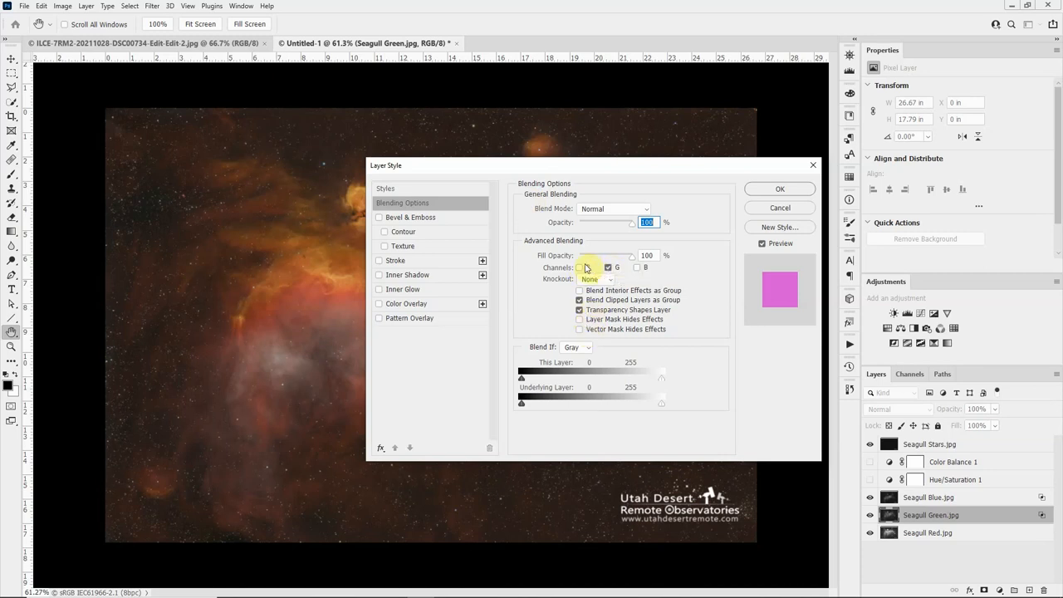
left_click(582, 267)
left_click(608, 267)
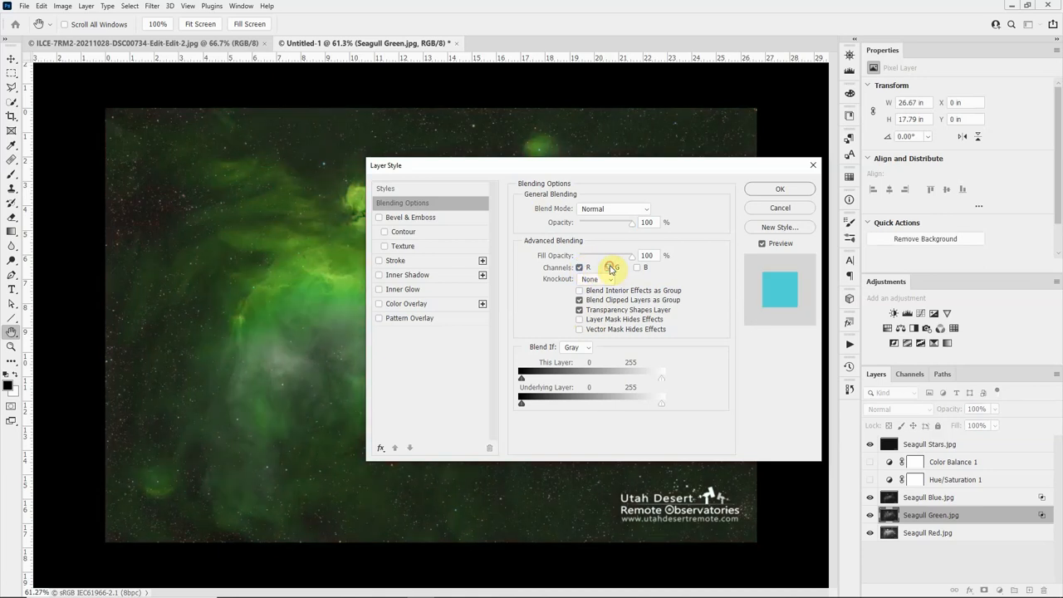
left_click(758, 189)
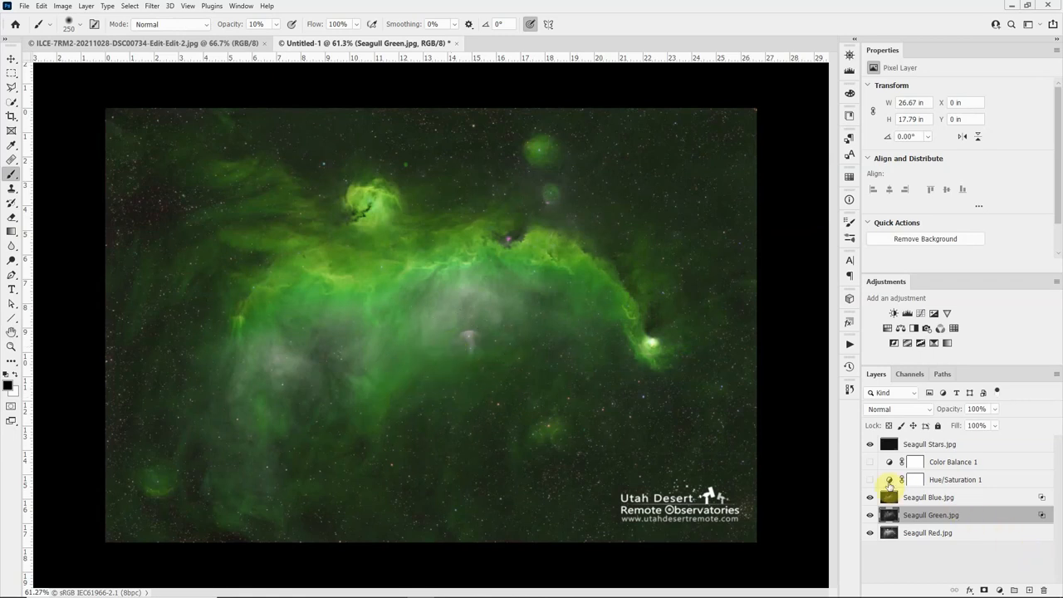
Step: Show the Hue/Saturation 1 adjustment layer and set its master hue to +54
left_click(870, 479)
left_click(889, 479)
left_click_drag(956, 131, 1001, 119)
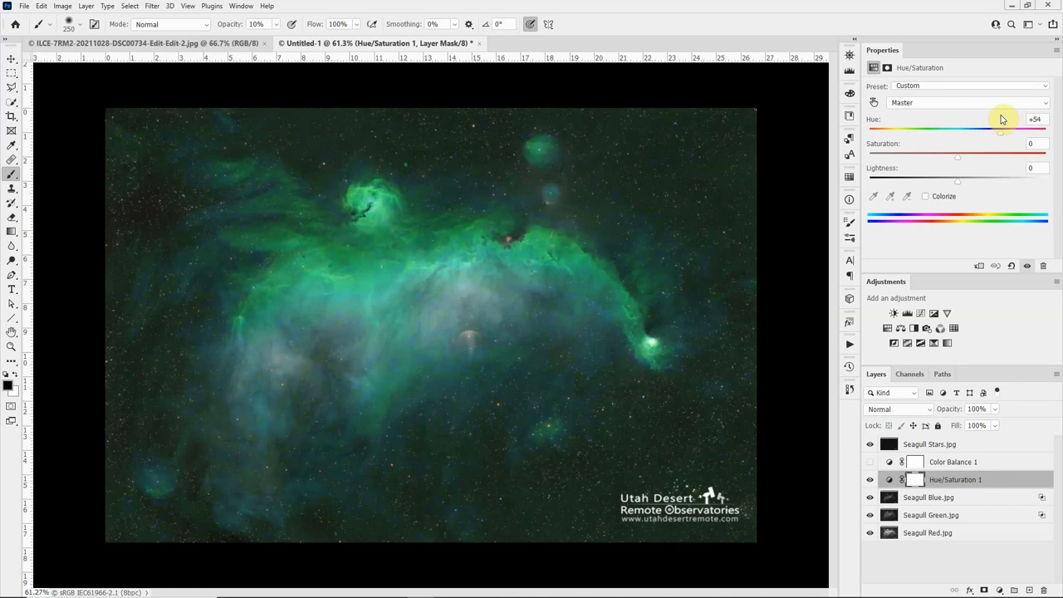